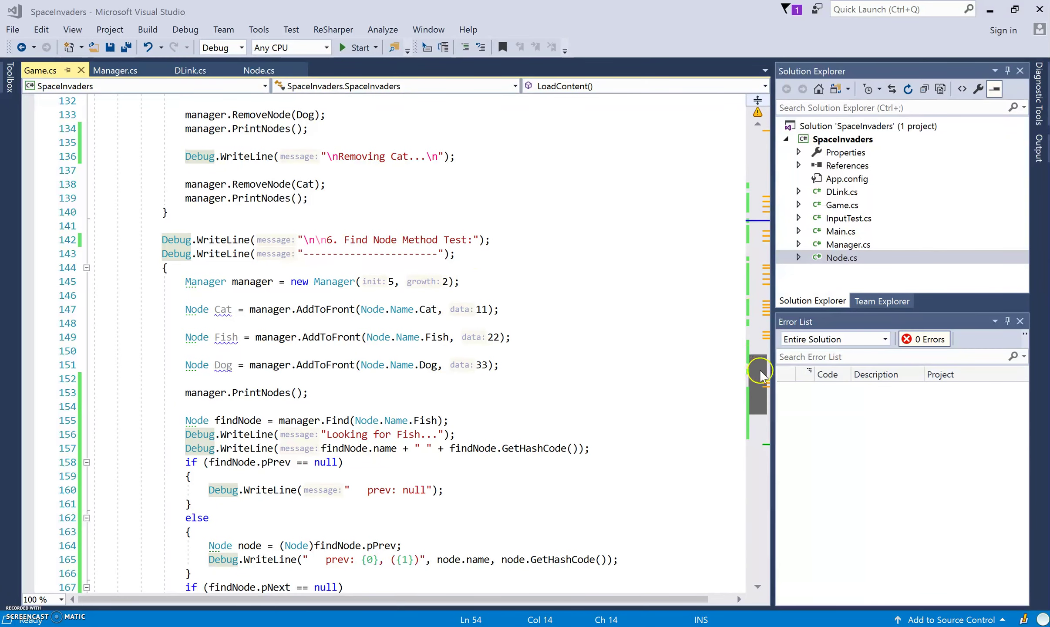
{"action": "left_click_drag", "start_coordinate": [760, 375], "coordinate": [759, 166]}
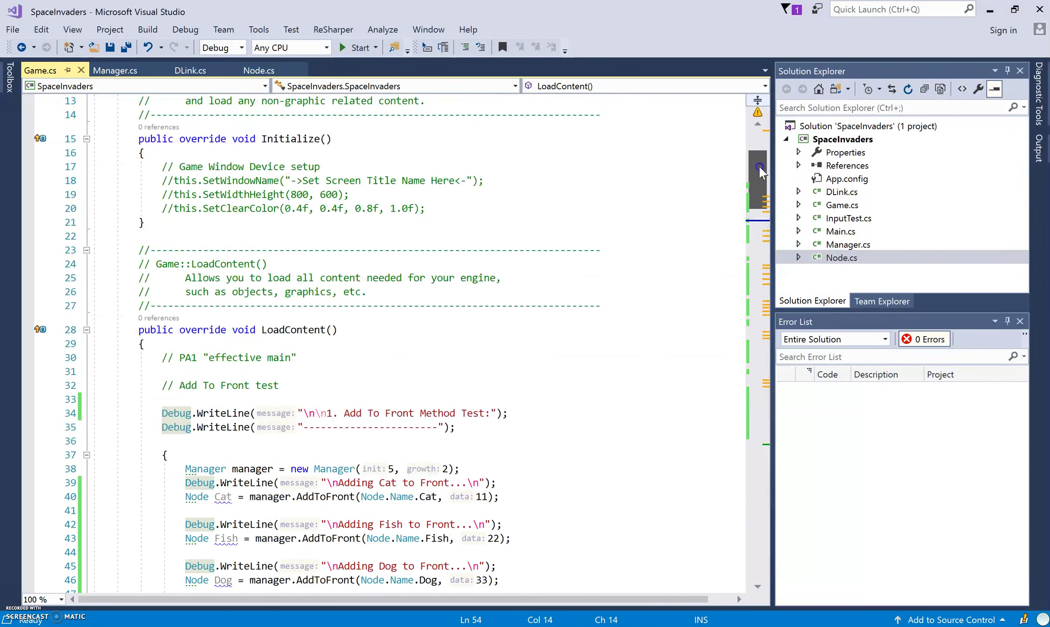
{"action": "left_click_drag", "start_coordinate": [759, 169], "coordinate": [746, 297]}
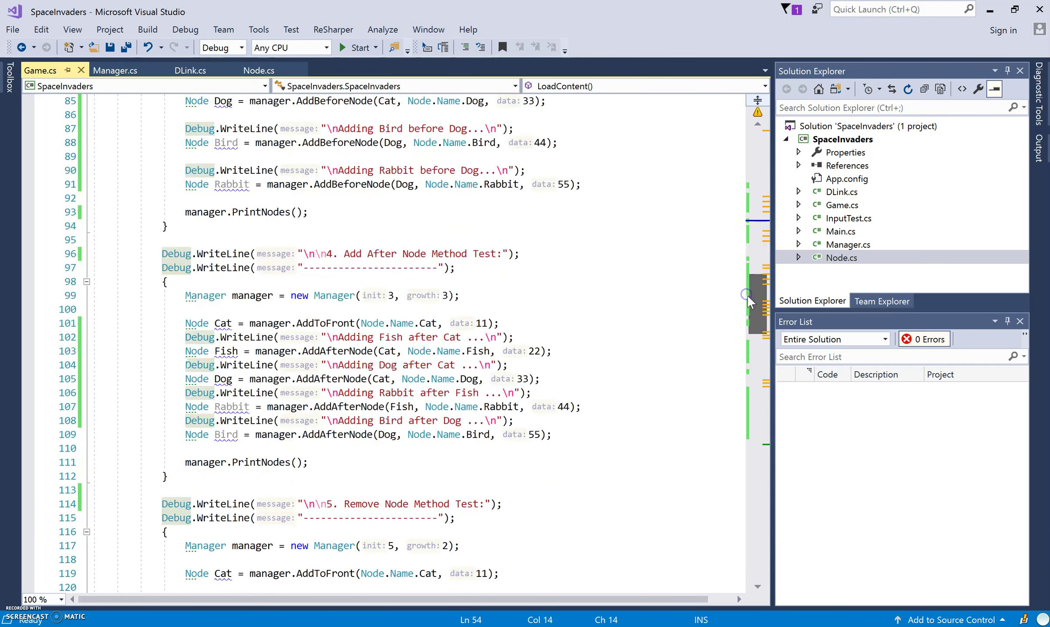
{"action": "left_click_drag", "start_coordinate": [759, 305], "coordinate": [765, 385]}
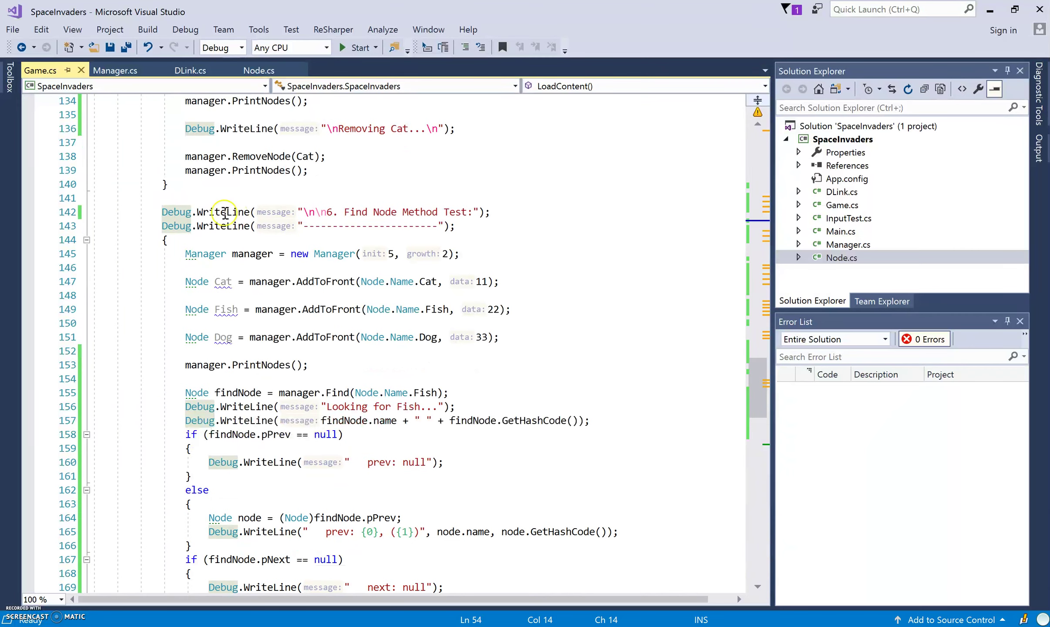
Open Manager.cs and expand the AddToFront and AddToEnd method bodies
{"action": "left_click", "coordinate": [115, 70]}
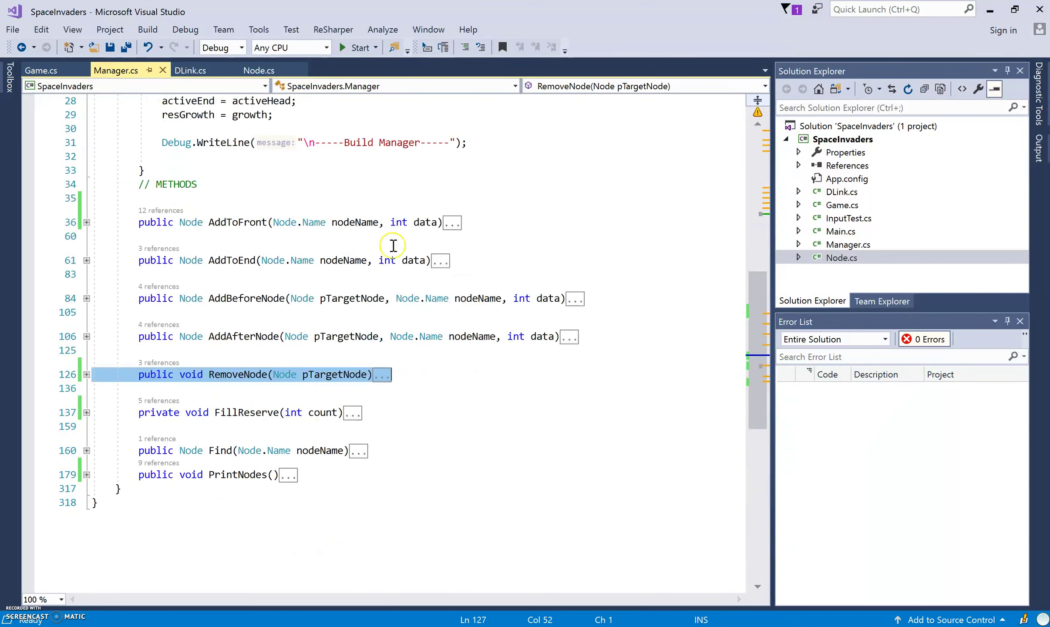
{"action": "left_click", "coordinate": [238, 222]}
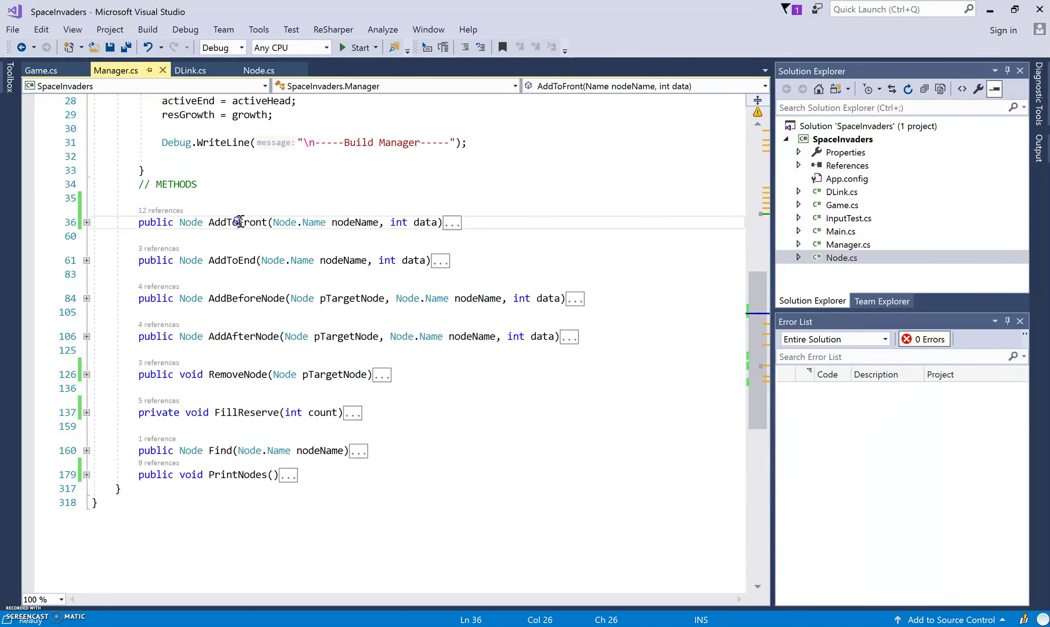
{"action": "left_click", "coordinate": [87, 222]}
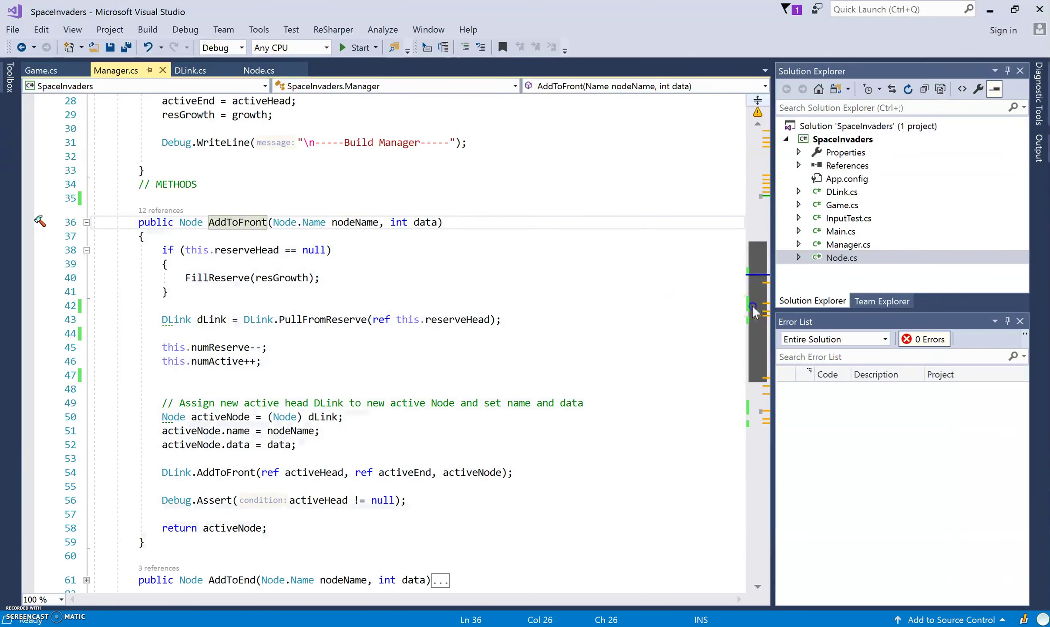
{"action": "left_click_drag", "start_coordinate": [752, 311], "coordinate": [756, 341]}
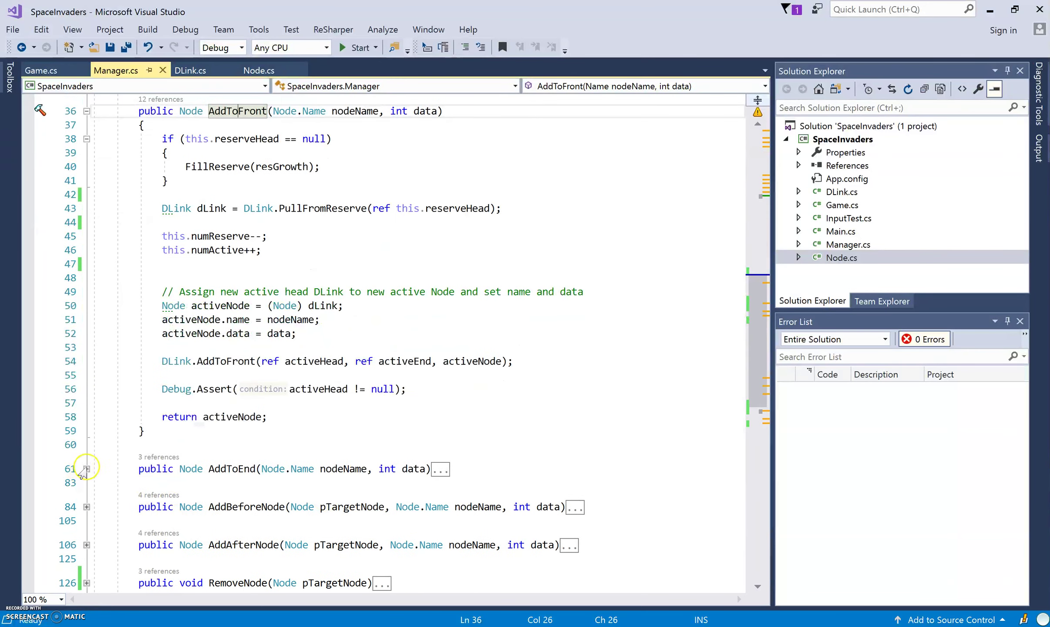
{"action": "left_click", "coordinate": [86, 469]}
{"action": "mouse_move", "coordinate": [763, 324]}
{"action": "left_mouse_down"}
{"action": "mouse_move", "coordinate": [764, 370]}
{"action": "mouse_move", "coordinate": [727, 181]}
{"action": "left_mouse_up"}
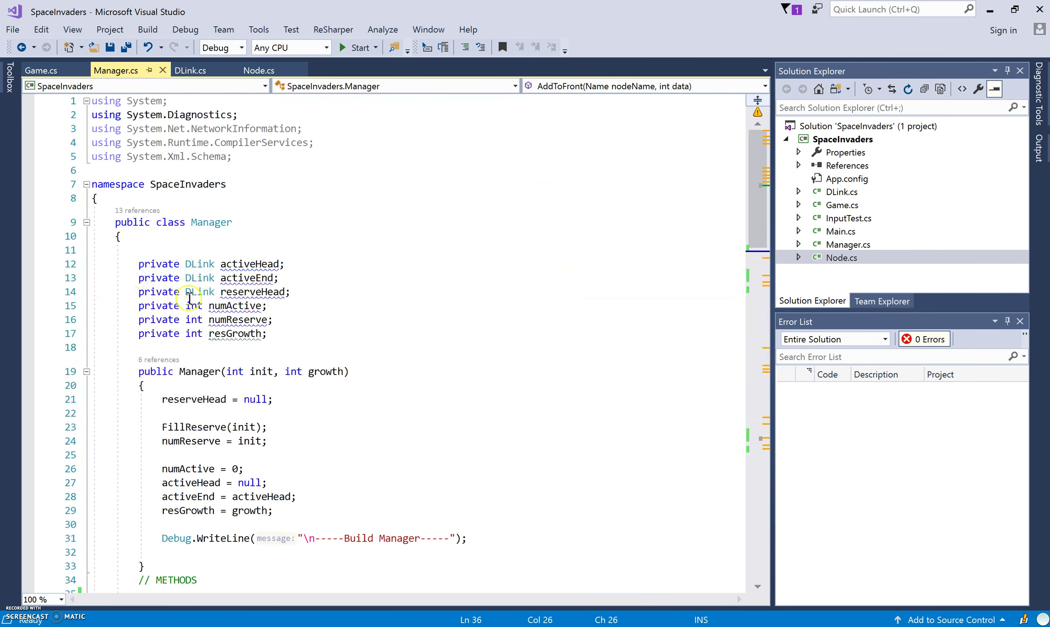
{"action": "scroll", "coordinate": [446, 367], "scroll_direction": "down", "scroll_amount": 1}
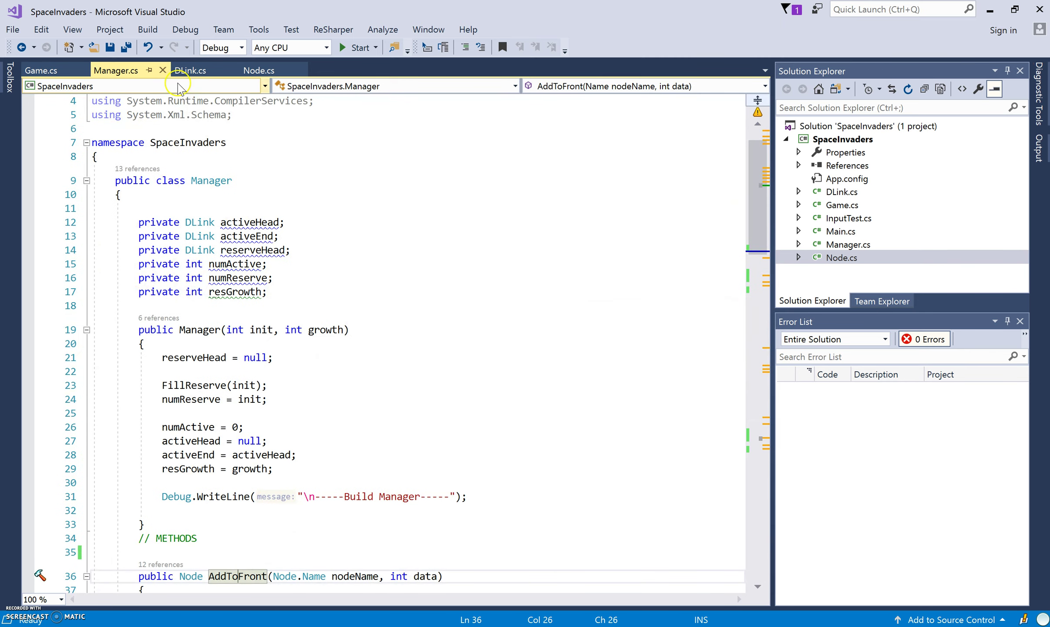
Review the DLink and Node sources, return to Game.cs, and start debugging
{"action": "left_click", "coordinate": [189, 73]}
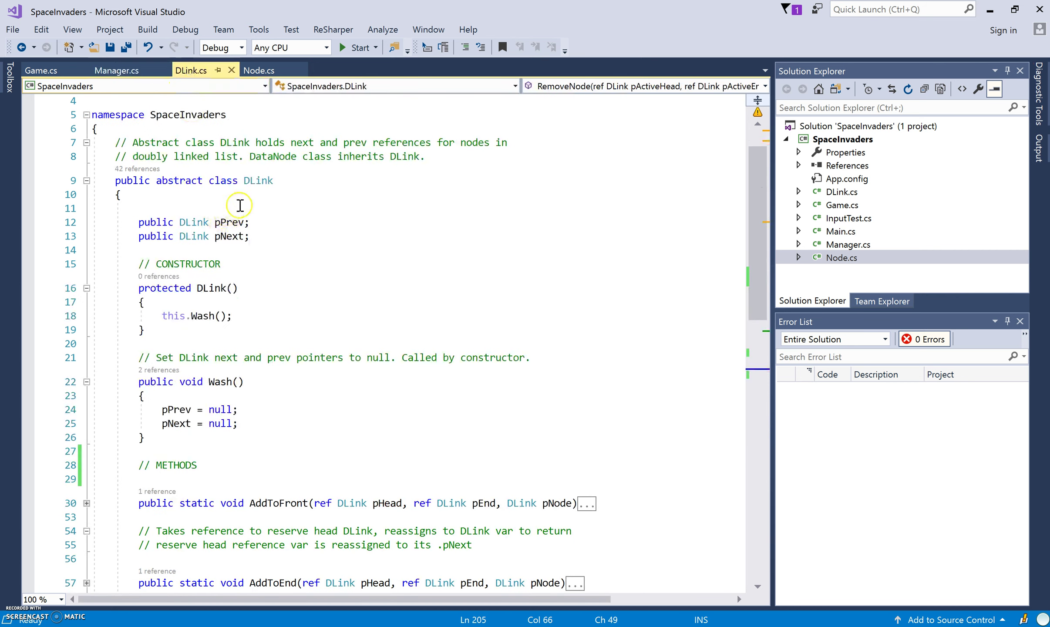
{"action": "mouse_move", "coordinate": [757, 191]}
{"action": "left_mouse_down"}
{"action": "mouse_move", "coordinate": [766, 279]}
{"action": "mouse_move", "coordinate": [723, 278]}
{"action": "left_mouse_up"}
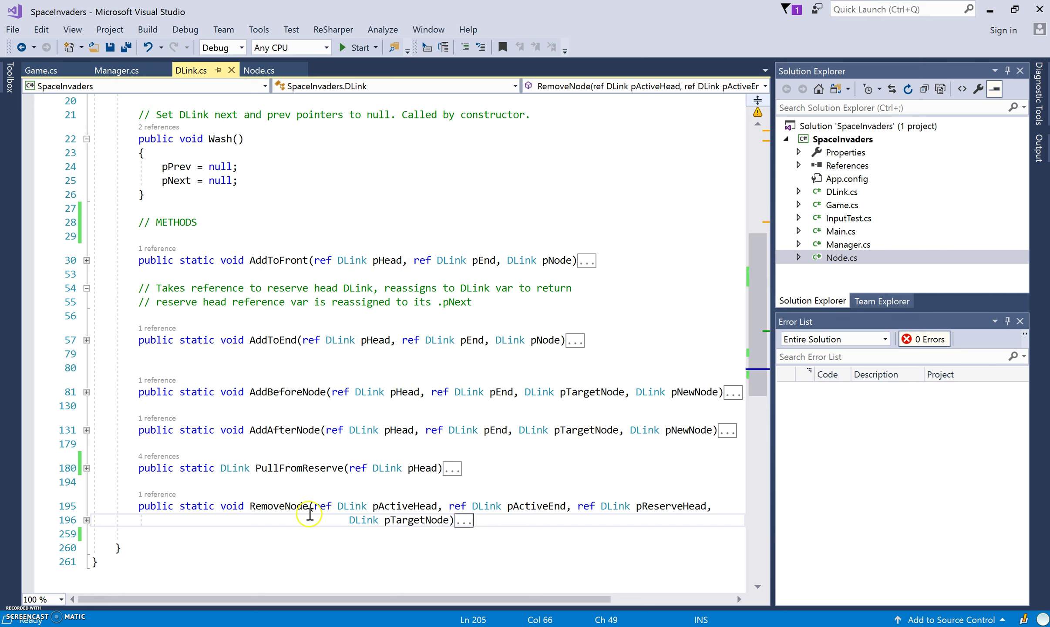
{"action": "scroll", "coordinate": [282, 165], "scroll_direction": "up", "scroll_amount": 4}
{"action": "scroll", "coordinate": [195, 232], "scroll_direction": "up", "scroll_amount": 2}
{"action": "left_click", "coordinate": [261, 69]}
{"action": "left_click", "coordinate": [42, 70]}
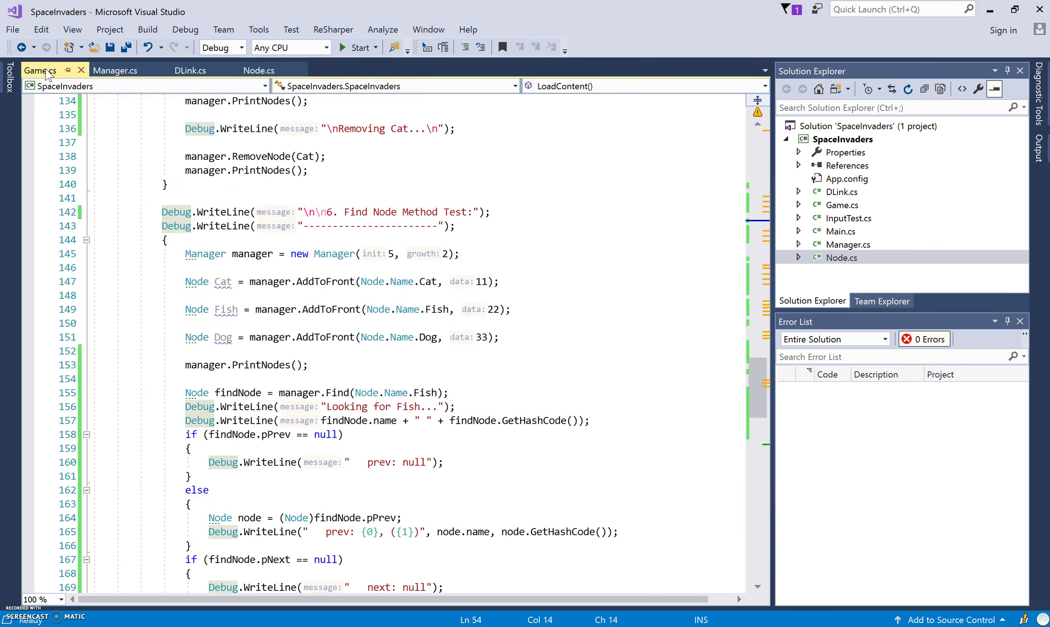
{"action": "key", "text": "F5"}
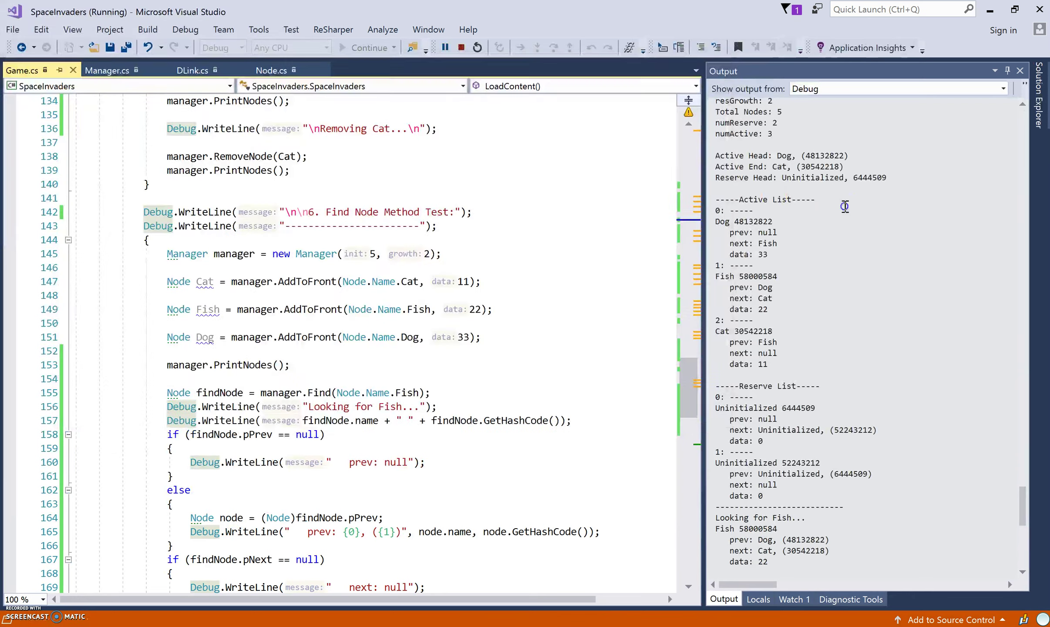
{"action": "left_click", "coordinate": [845, 206]}
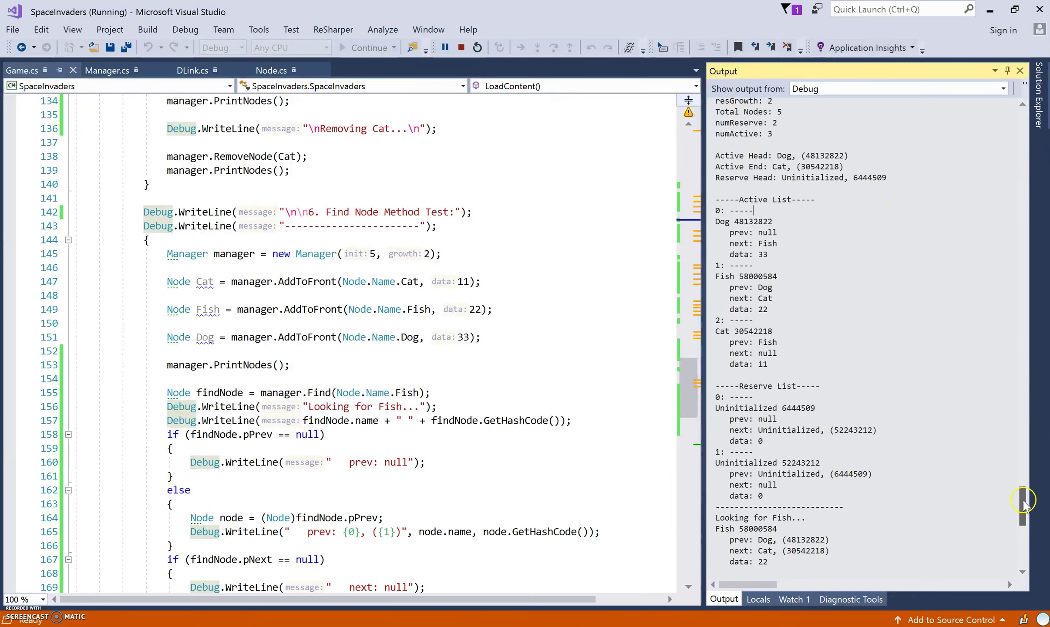
{"action": "mouse_move", "coordinate": [1024, 499]}
{"action": "left_mouse_down"}
{"action": "mouse_move", "coordinate": [1006, 129]}
{"action": "mouse_move", "coordinate": [1036, 186]}
{"action": "left_mouse_up"}
{"action": "scroll", "coordinate": [975, 306], "scroll_direction": "down", "scroll_amount": 2}
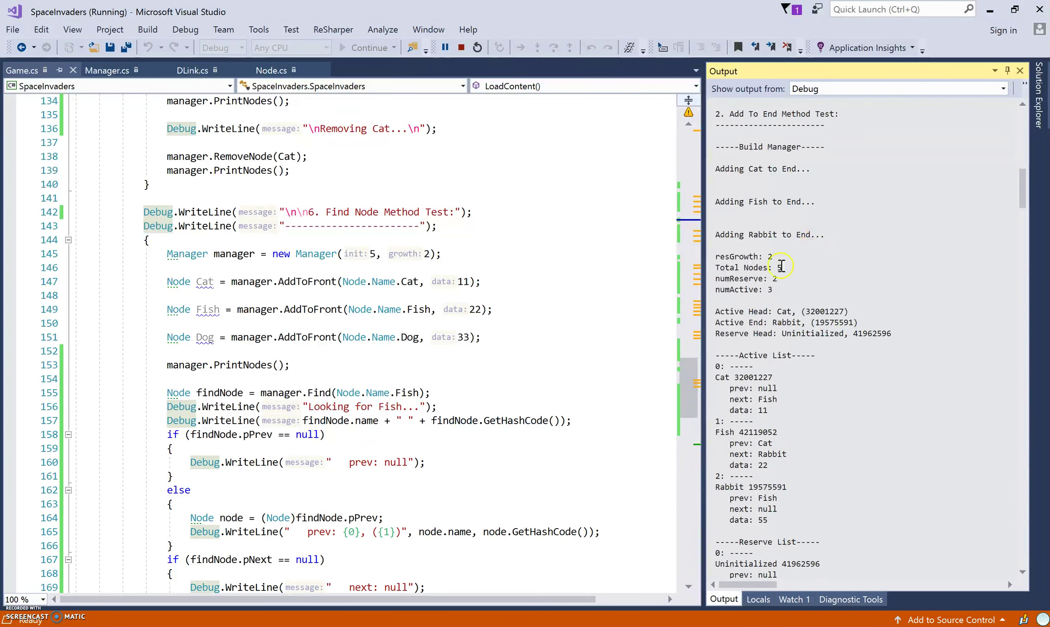
Check the resGrowth through numActive output lines, then start the engine SpaceInvaders project in the debugger
{"action": "left_click_drag", "start_coordinate": [752, 257], "coordinate": [715, 300]}
{"action": "left_click", "coordinate": [716, 300]}
{"action": "scroll", "coordinate": [997, 226], "scroll_direction": "down", "scroll_amount": 5}
{"action": "scroll", "coordinate": [918, 228], "scroll_direction": "down", "scroll_amount": 2}
{"action": "left_click_drag", "start_coordinate": [1023, 203], "coordinate": [1018, 234]}
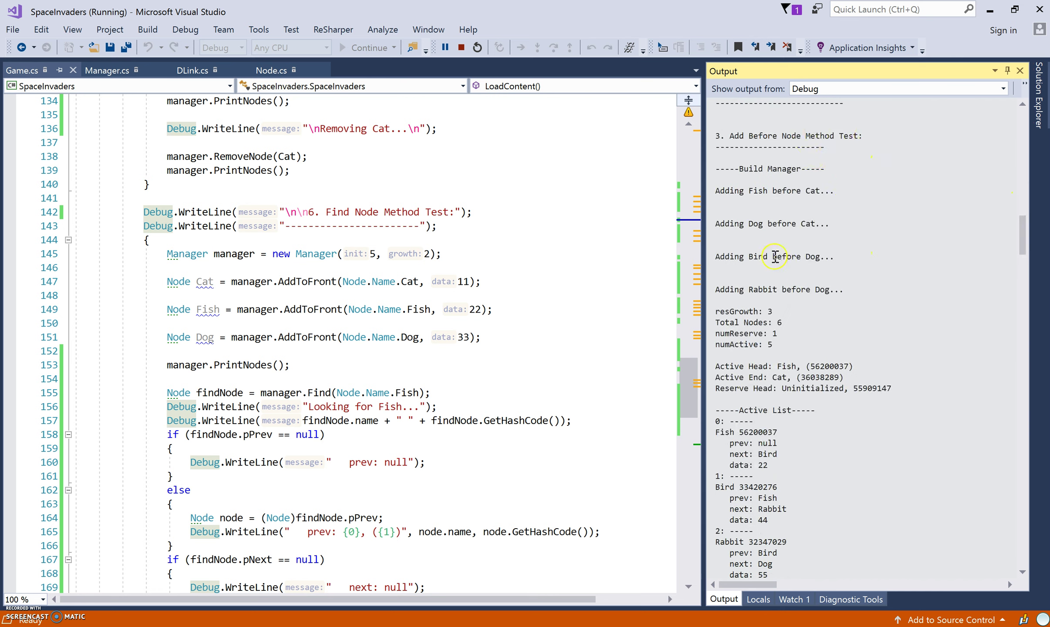
{"action": "left_click_drag", "start_coordinate": [1021, 235], "coordinate": [1019, 285]}
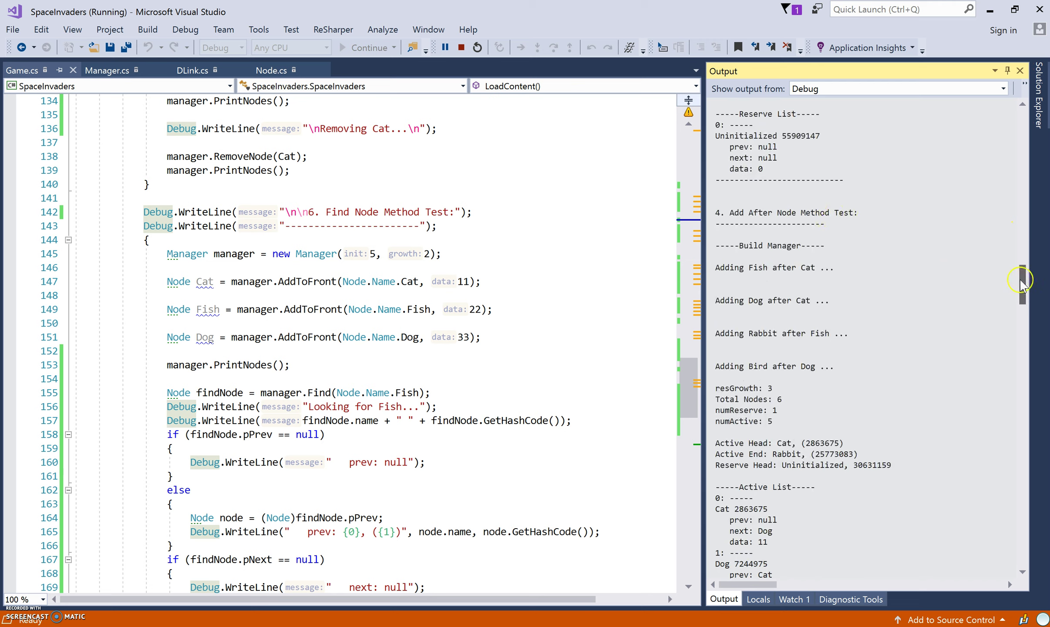
{"action": "left_click_drag", "start_coordinate": [1023, 281], "coordinate": [1022, 465]}
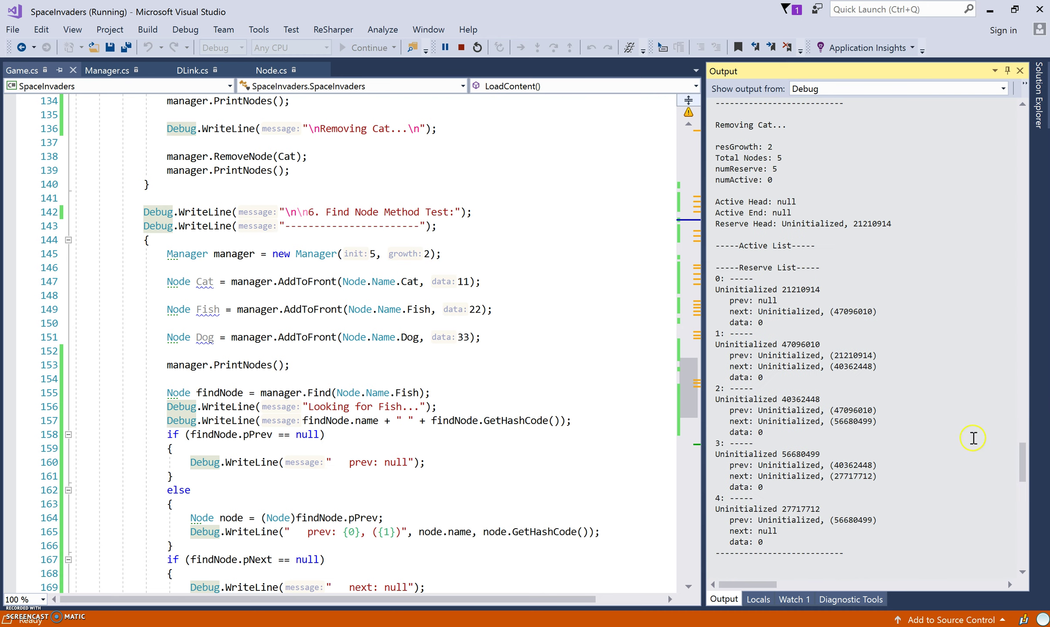
{"action": "scroll", "coordinate": [973, 439], "scroll_direction": "down", "scroll_amount": 1}
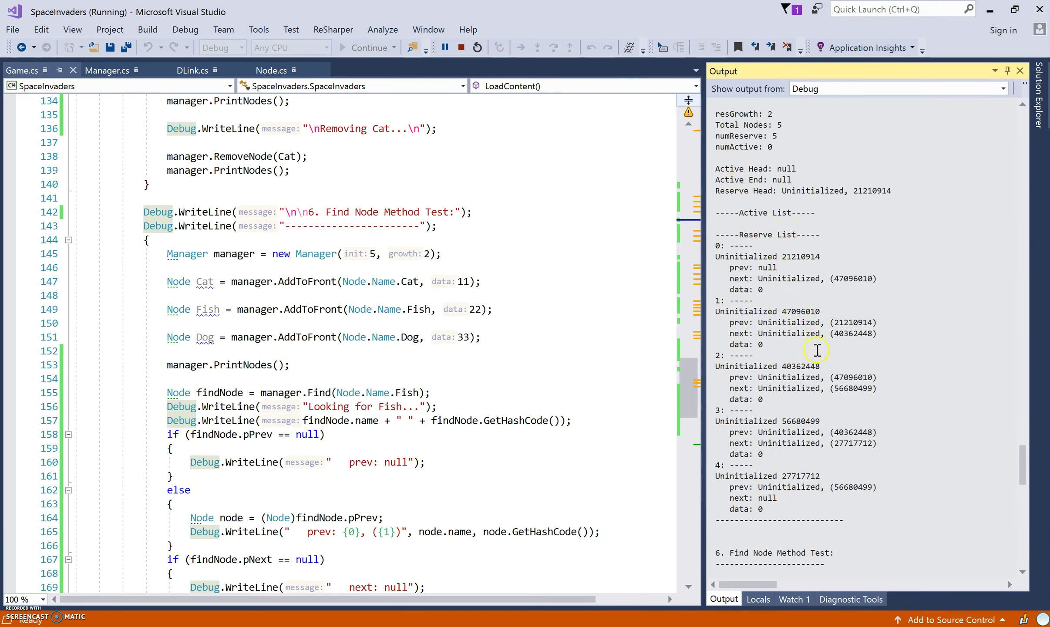
{"action": "scroll", "coordinate": [816, 350], "scroll_direction": "down", "scroll_amount": 4}
{"action": "scroll", "coordinate": [805, 345], "scroll_direction": "down", "scroll_amount": 3}
{"action": "scroll", "coordinate": [787, 337], "scroll_direction": "down", "scroll_amount": 3}
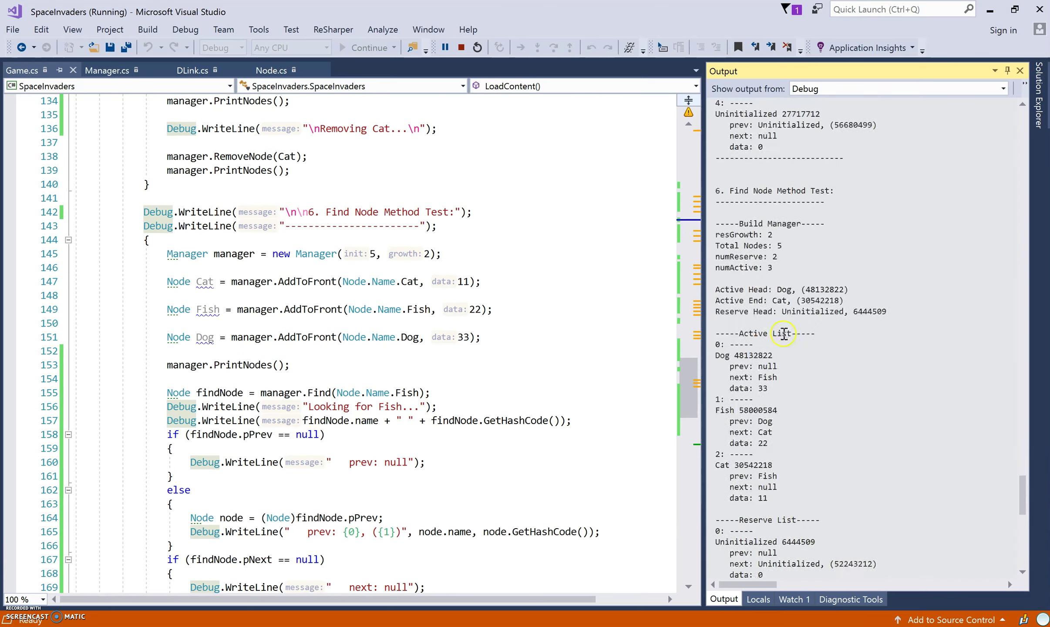
{"action": "scroll", "coordinate": [762, 330], "scroll_direction": "down", "scroll_amount": 1}
{"action": "scroll", "coordinate": [731, 326], "scroll_direction": "down", "scroll_amount": 1}
{"action": "scroll", "coordinate": [769, 421], "scroll_direction": "down", "scroll_amount": 2}
{"action": "scroll", "coordinate": [776, 423], "scroll_direction": "down", "scroll_amount": 2}
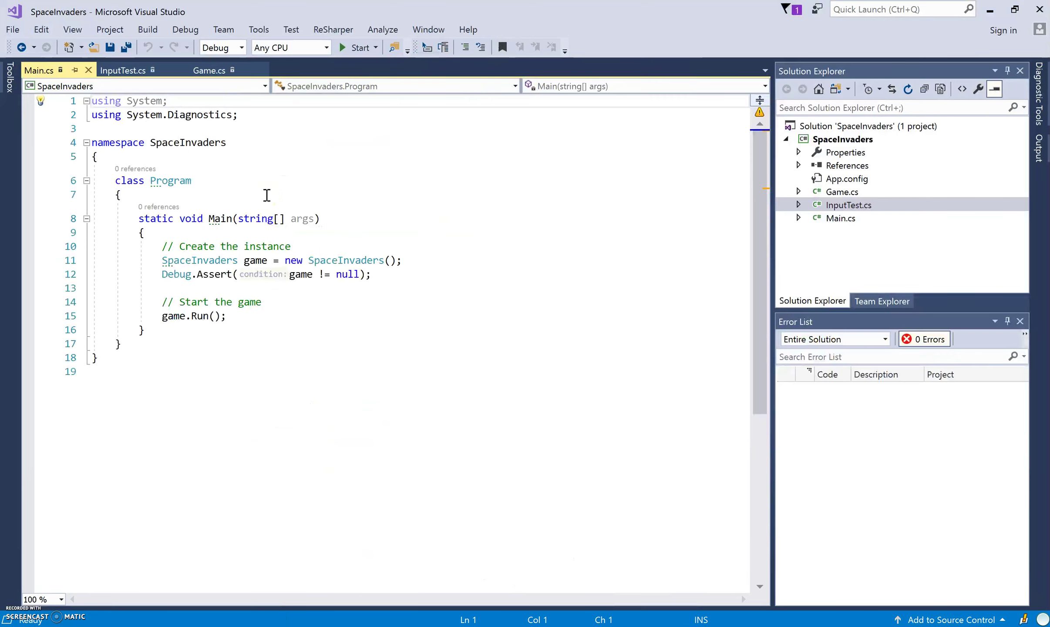
{"action": "key", "text": "F5"}
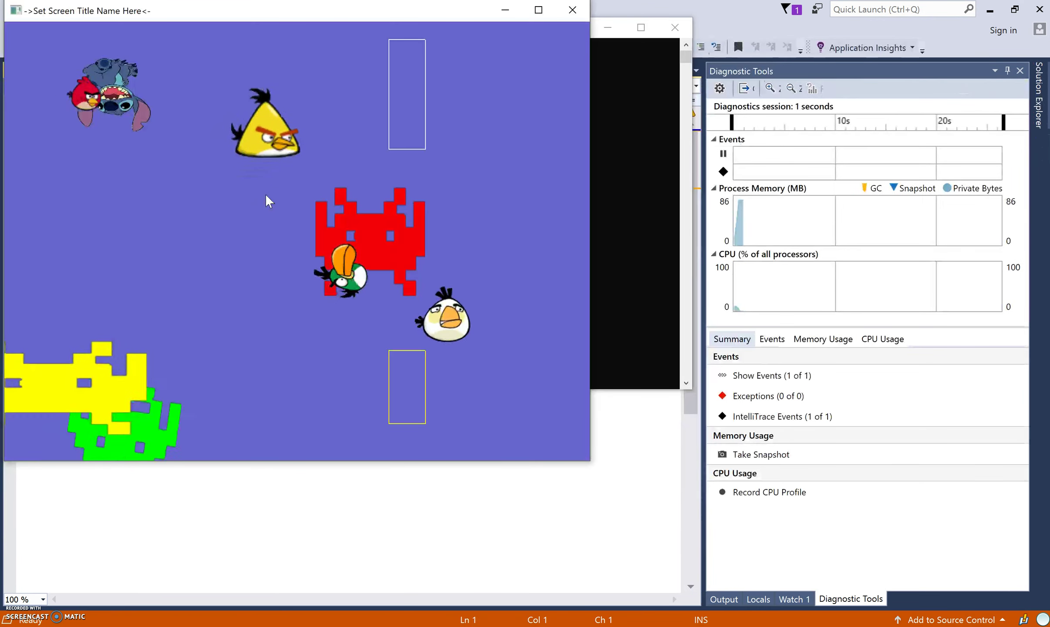
Click into the running game window to watch the bird and invader sprites move
{"action": "left_click", "coordinate": [265, 194]}
{"action": "left_click", "coordinate": [376, 349]}
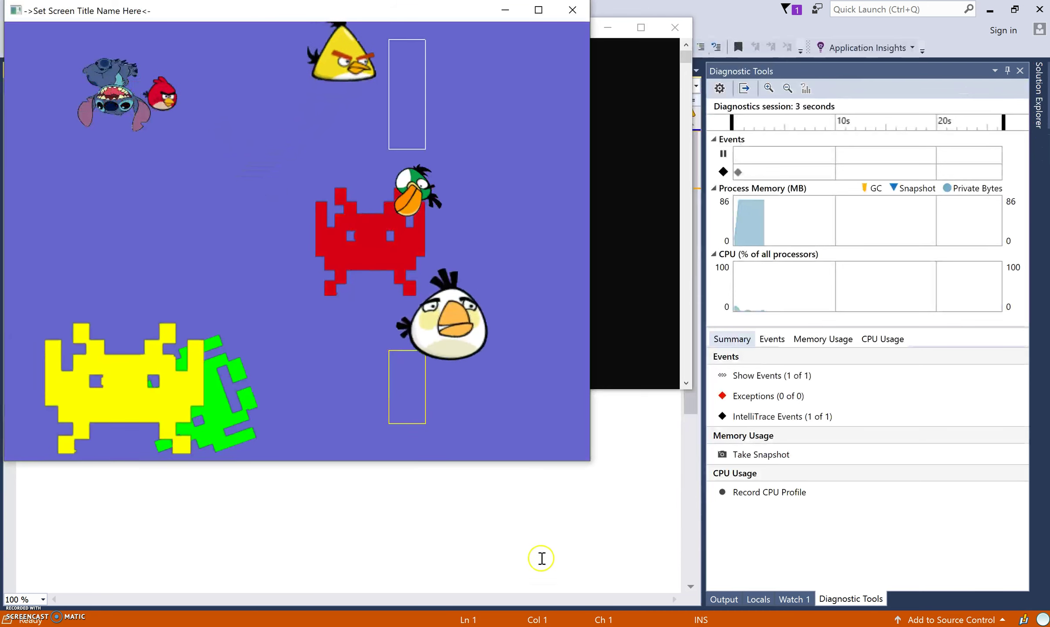